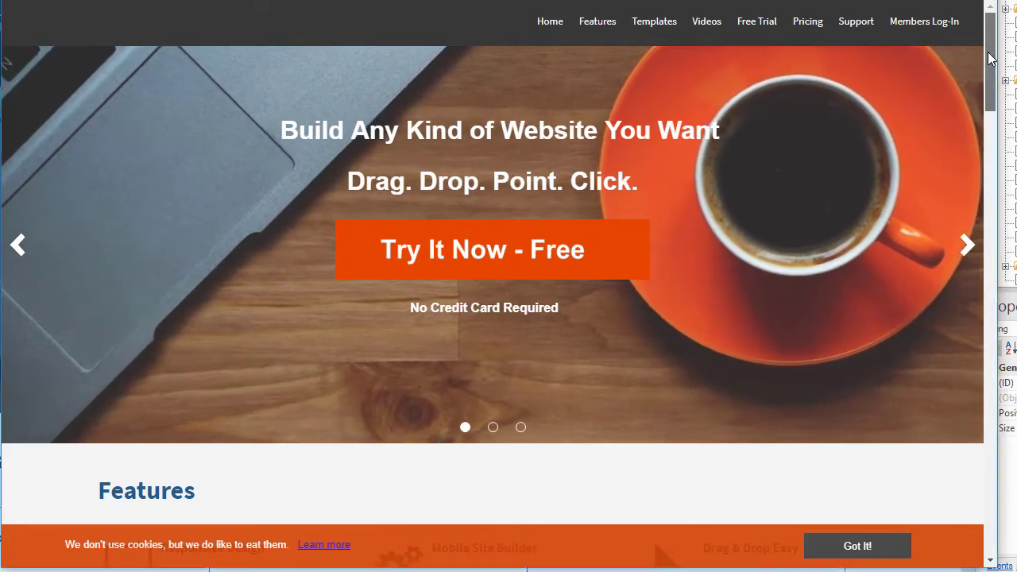
- Reload the preview page so the orange cookie banner appears again
{"action": "scroll", "coordinate": [991, 58], "scroll_direction": "down", "scroll_amount": 2}
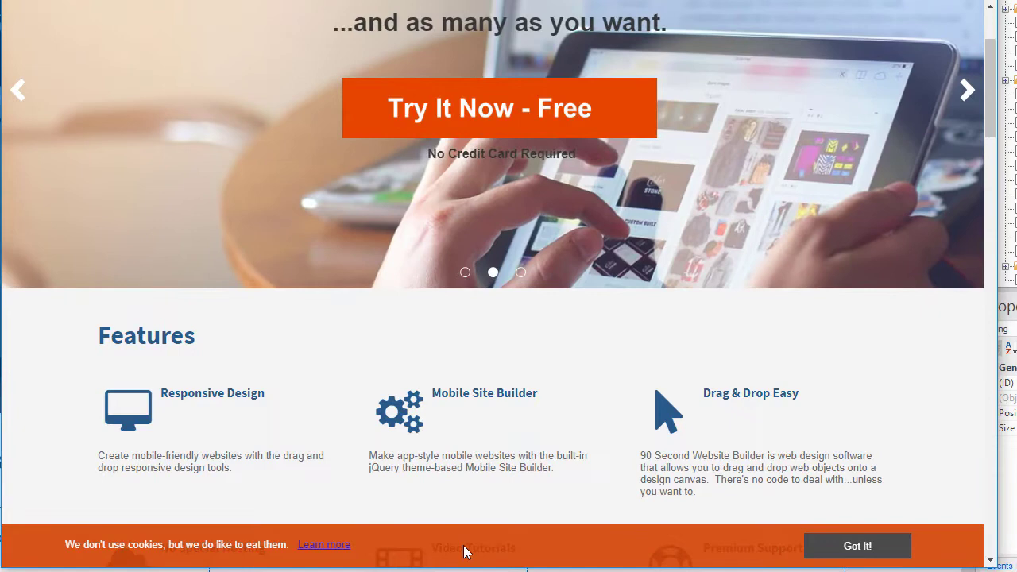
{"action": "scroll", "coordinate": [501, 480], "scroll_direction": "up", "scroll_amount": 2}
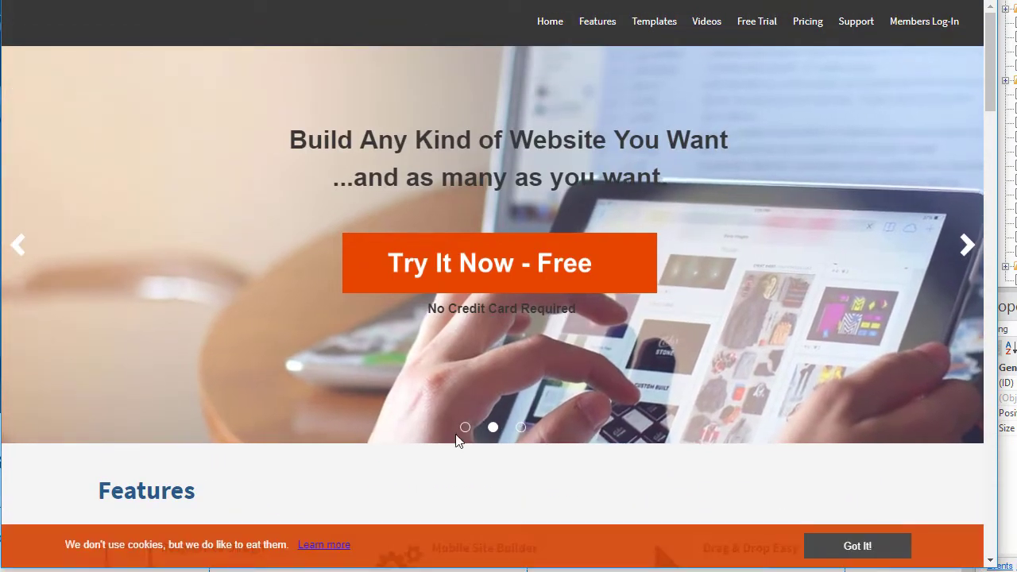
{"action": "key", "text": "F5"}
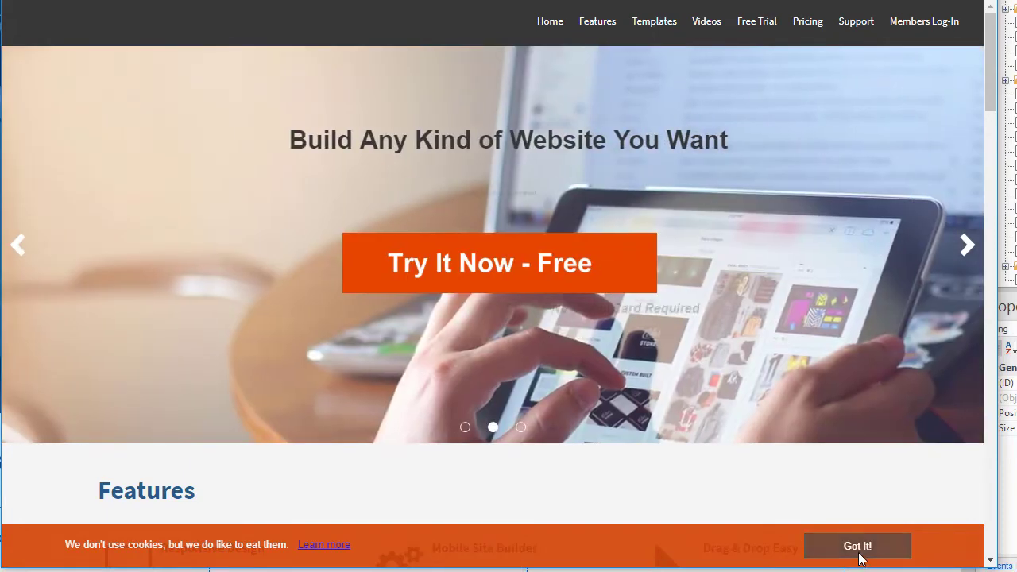
- Dismiss the banner with its 'Got It!' button and scroll down through the Features grid
{"action": "left_click", "coordinate": [859, 554]}
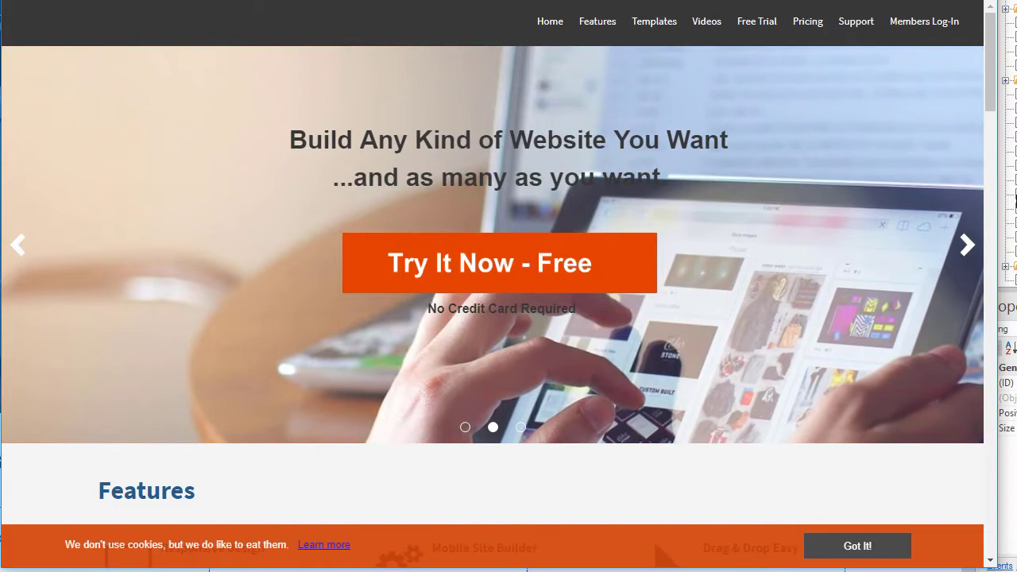
{"action": "scroll", "coordinate": [960, 111], "scroll_direction": "down", "scroll_amount": 1}
{"action": "scroll", "coordinate": [960, 111], "scroll_direction": "down", "scroll_amount": 1}
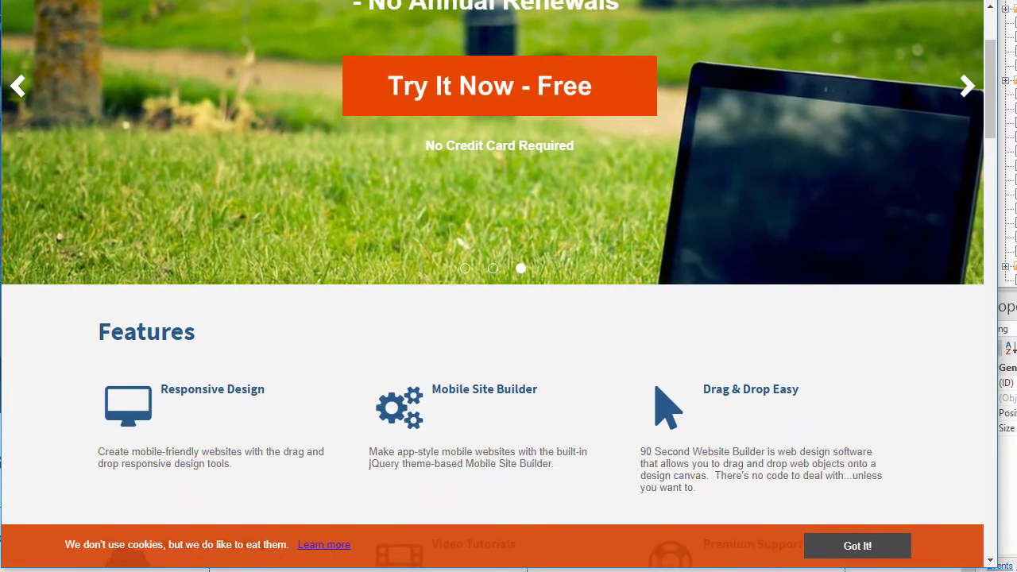
{"action": "left_click", "coordinate": [850, 555]}
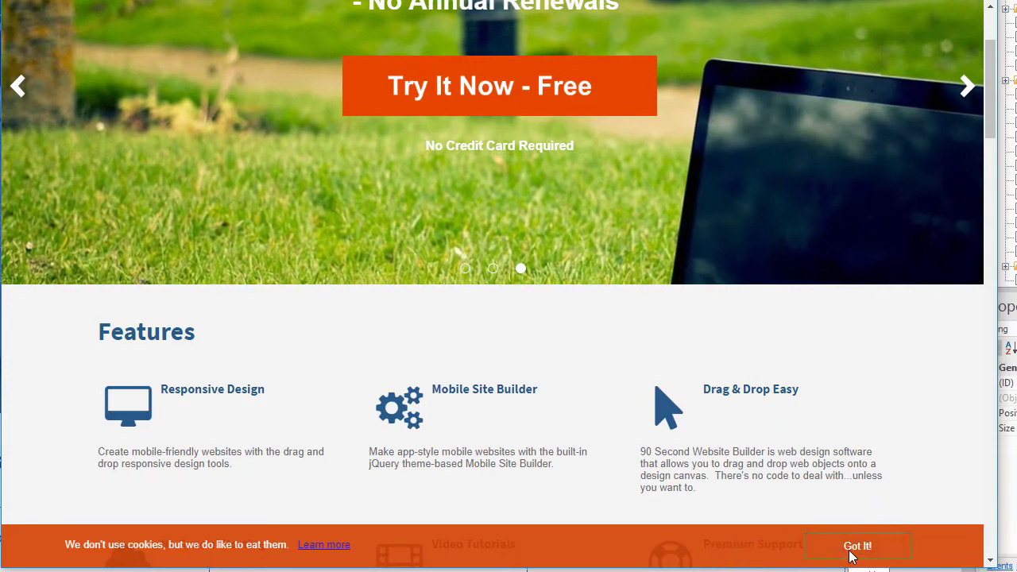
{"action": "scroll", "coordinate": [919, 318], "scroll_direction": "down", "scroll_amount": 4}
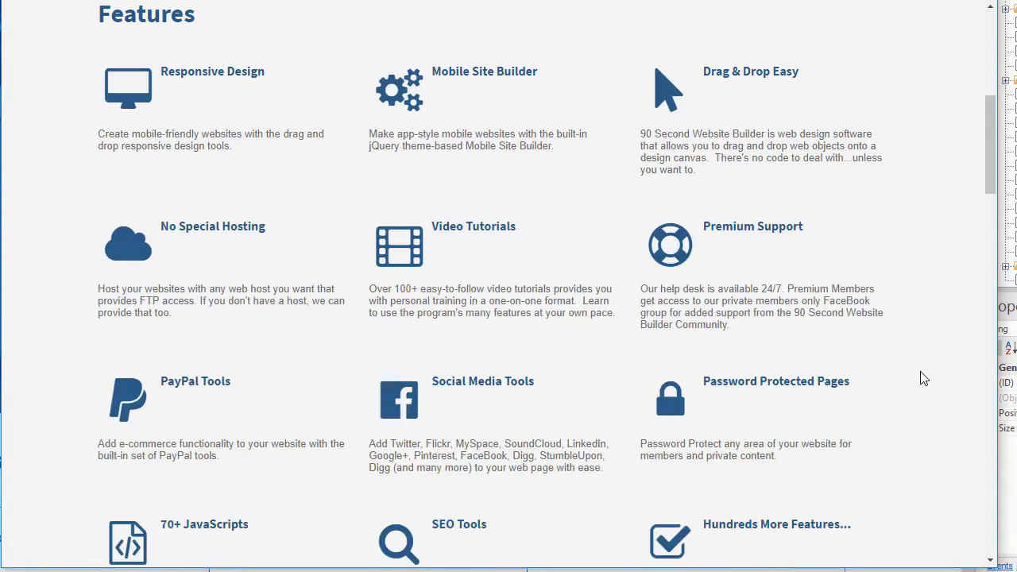
{"action": "scroll", "coordinate": [922, 378], "scroll_direction": "down", "scroll_amount": 5}
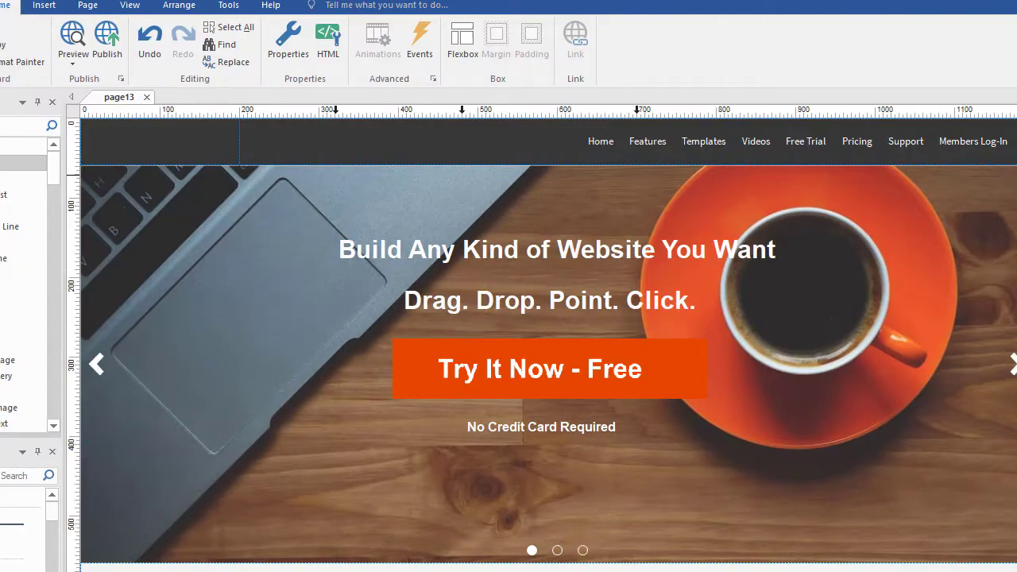
- Select the orange cookie banner layer on page13 and bring up its Layer properties
{"action": "scroll", "coordinate": [548, 342], "scroll_direction": "down", "scroll_amount": 15}
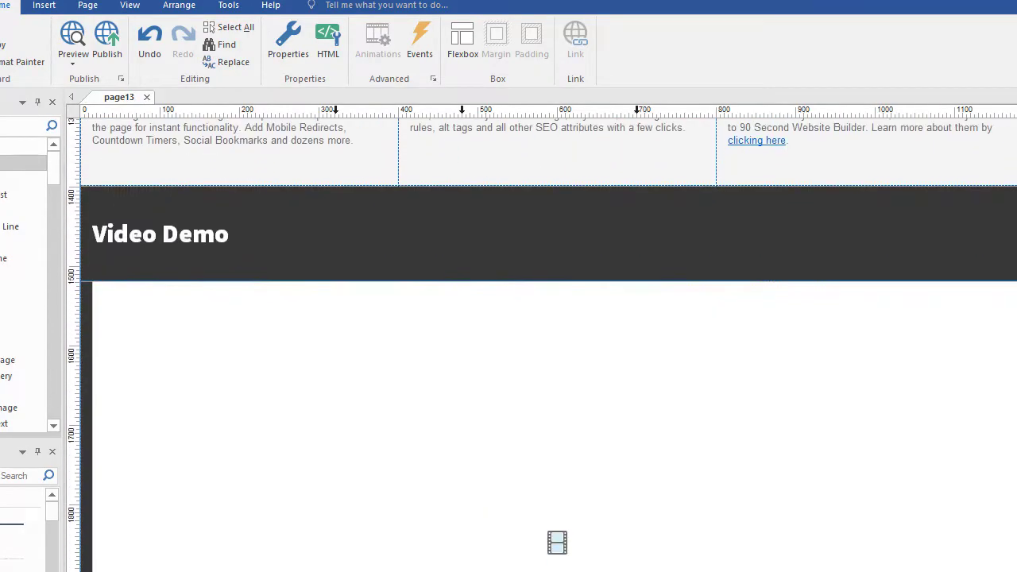
{"action": "scroll", "coordinate": [548, 341], "scroll_direction": "down", "scroll_amount": 17}
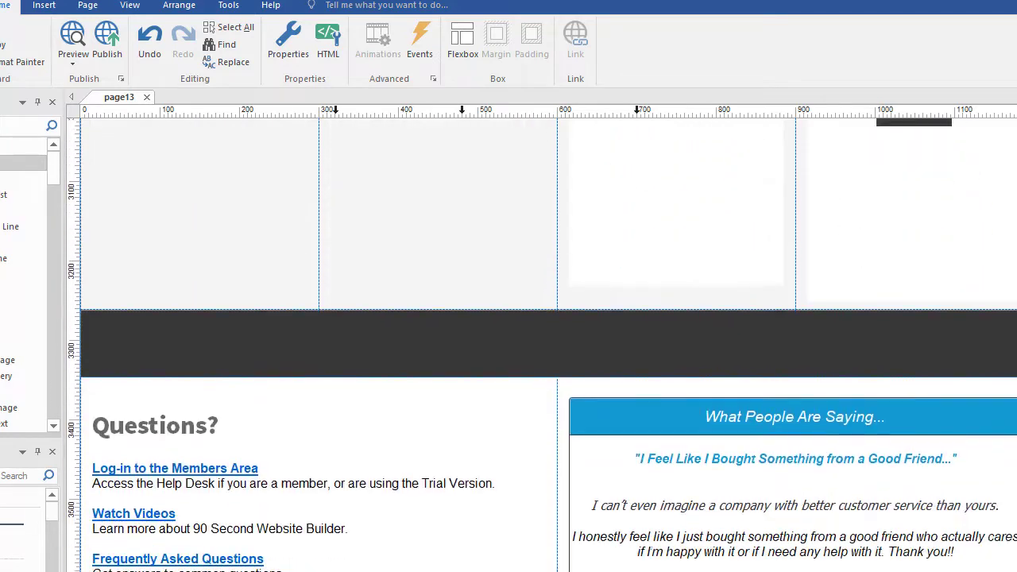
{"action": "scroll", "coordinate": [548, 342], "scroll_direction": "down", "scroll_amount": 8}
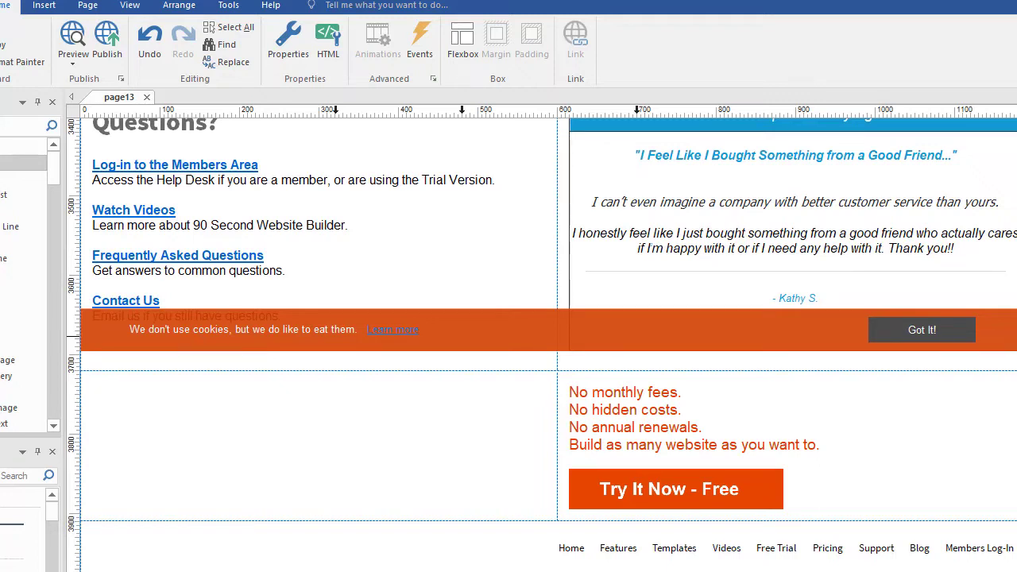
{"action": "left_click", "coordinate": [503, 340]}
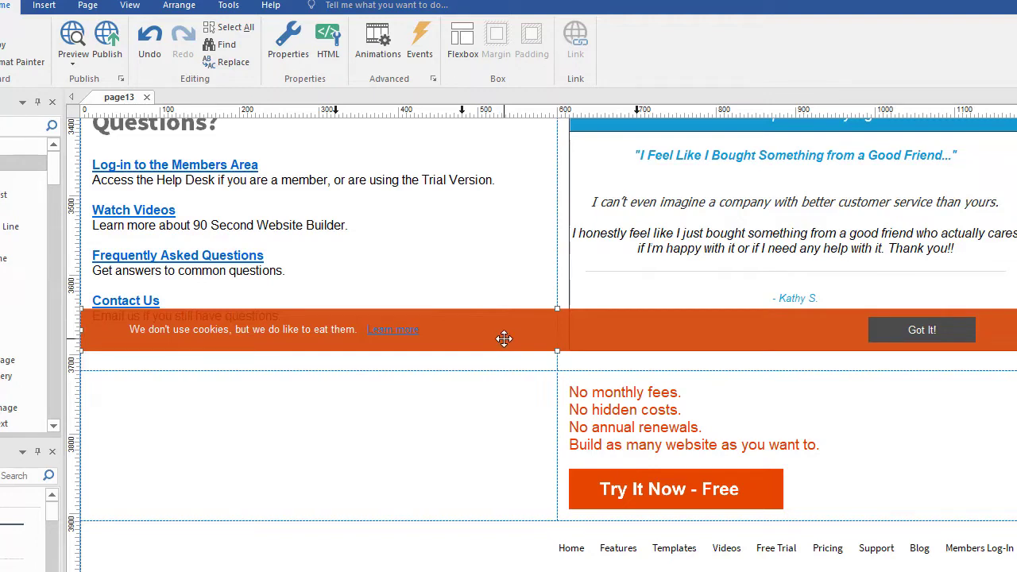
{"action": "double_click", "coordinate": [505, 338]}
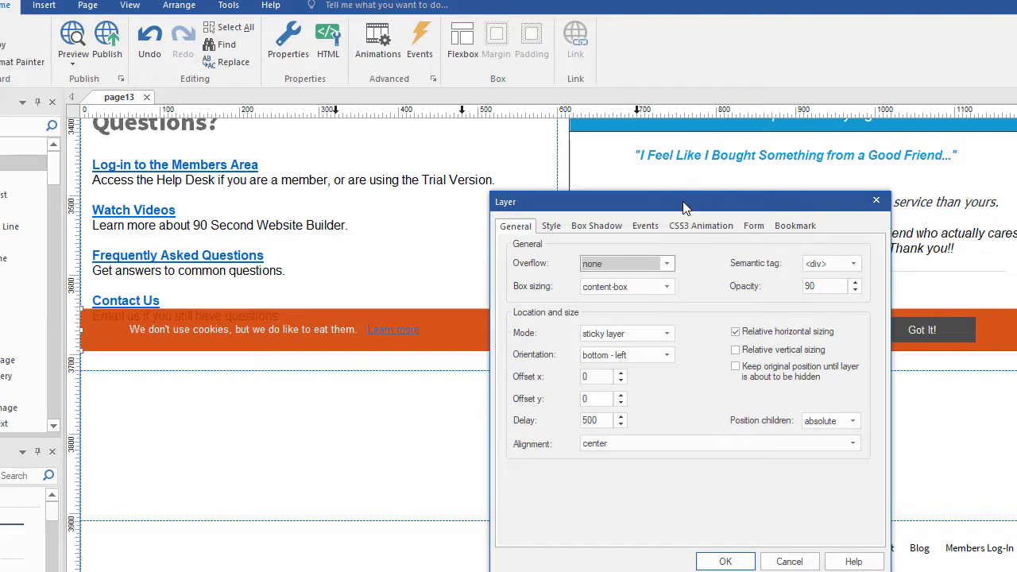
- Review the layer's General, background and box shadow settings, then cancel without changes
{"action": "left_click_drag", "start_coordinate": [685, 207], "coordinate": [684, 140]}
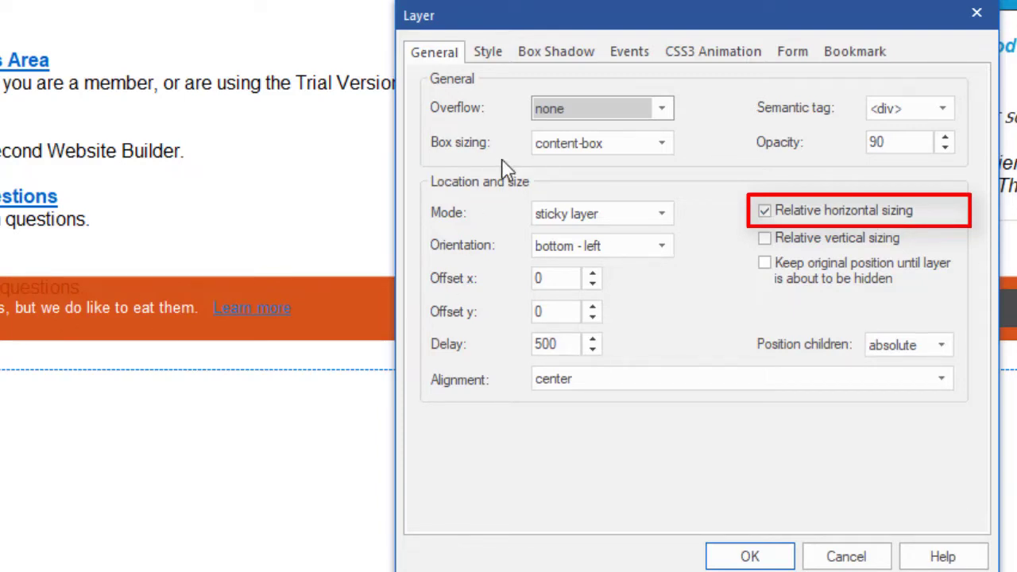
{"action": "left_click", "coordinate": [556, 59]}
{"action": "left_click", "coordinate": [489, 53]}
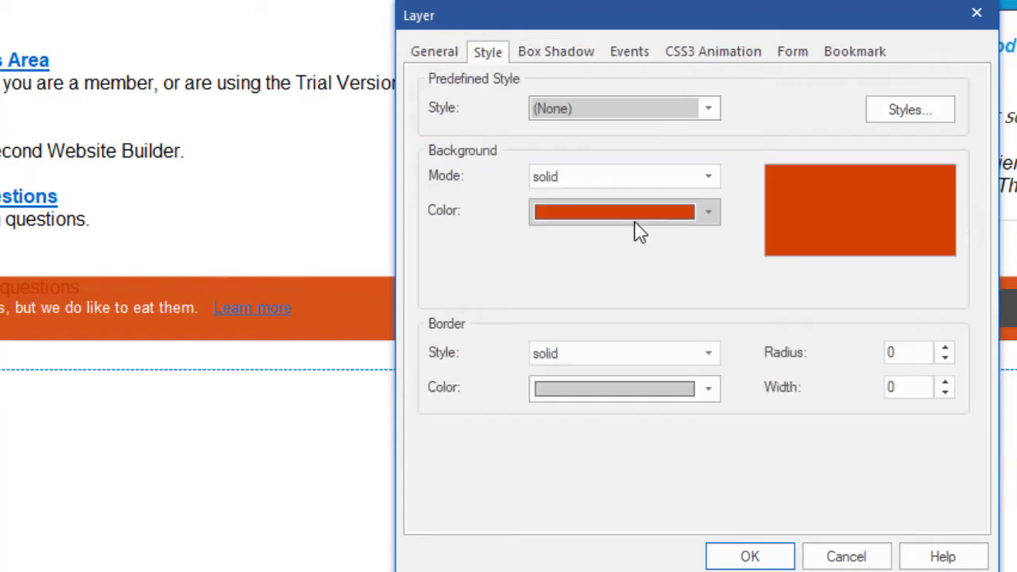
{"action": "left_click", "coordinate": [442, 54]}
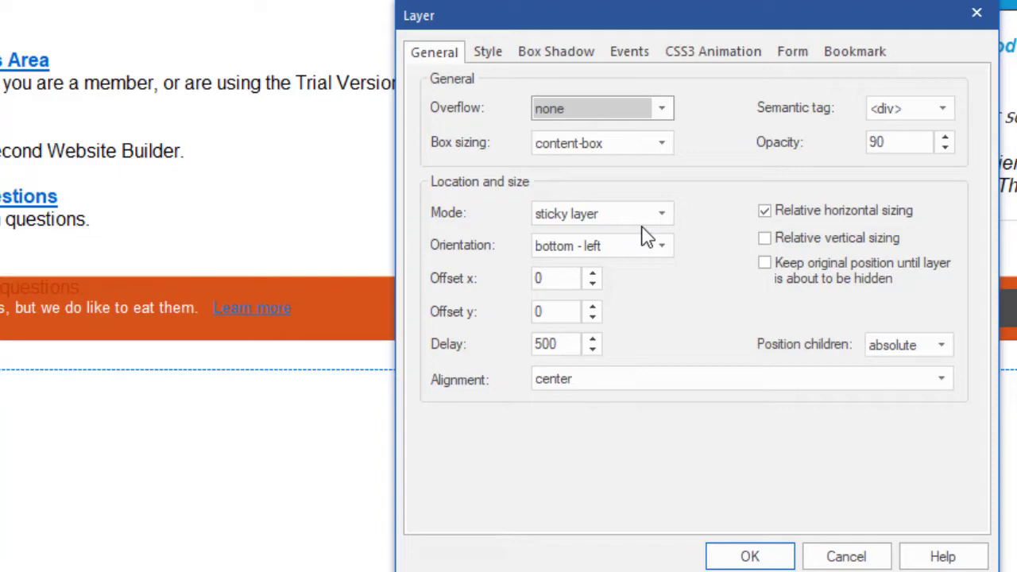
{"action": "left_click", "coordinate": [845, 557]}
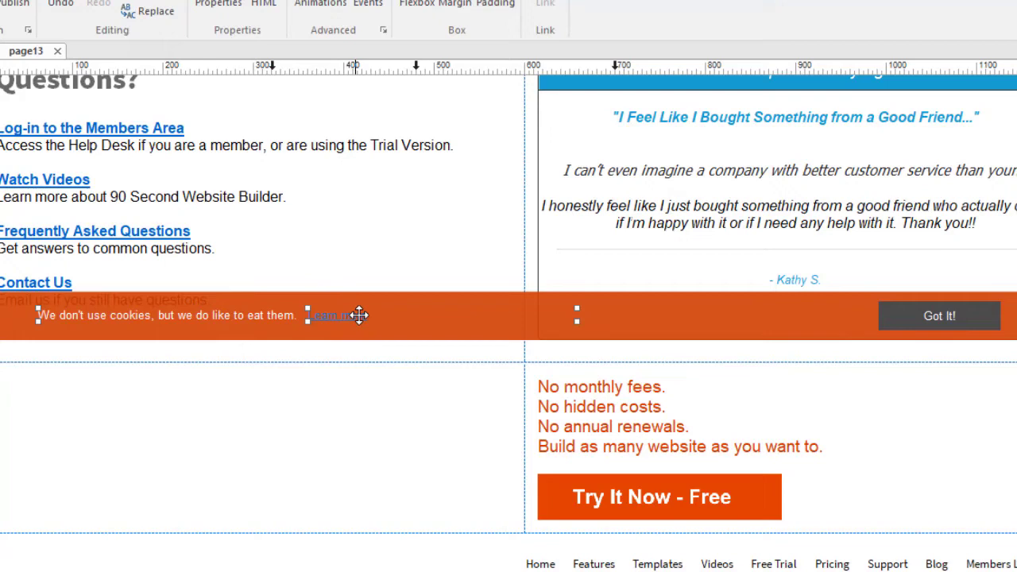
- Select the 'Got It!' button at the right end of the cookie banner
{"action": "left_click", "coordinate": [914, 314]}
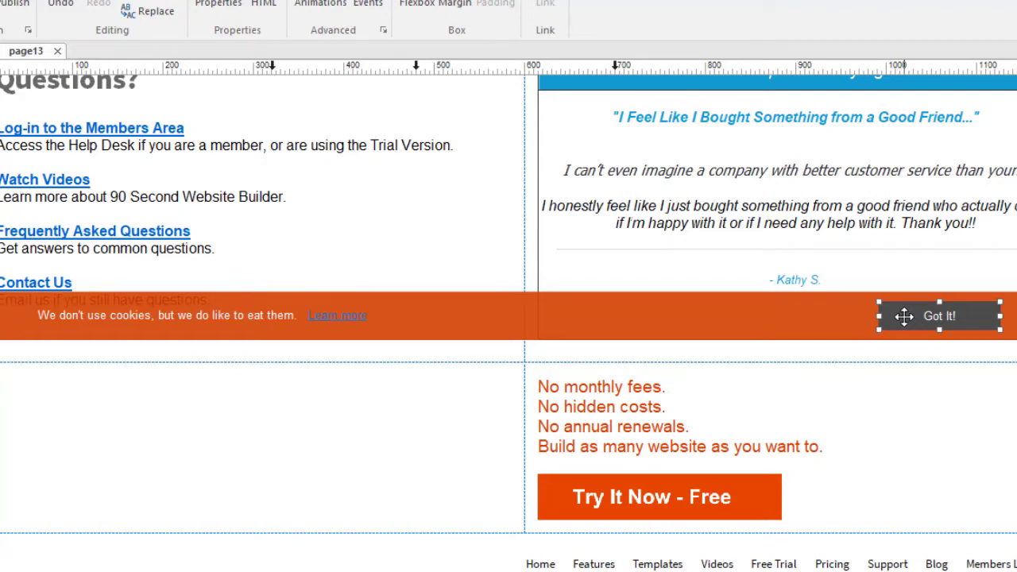
- Open the 'Got It!' button's onclick Hide cookielayer event from its Events tab for editing
{"action": "double_click", "coordinate": [905, 316]}
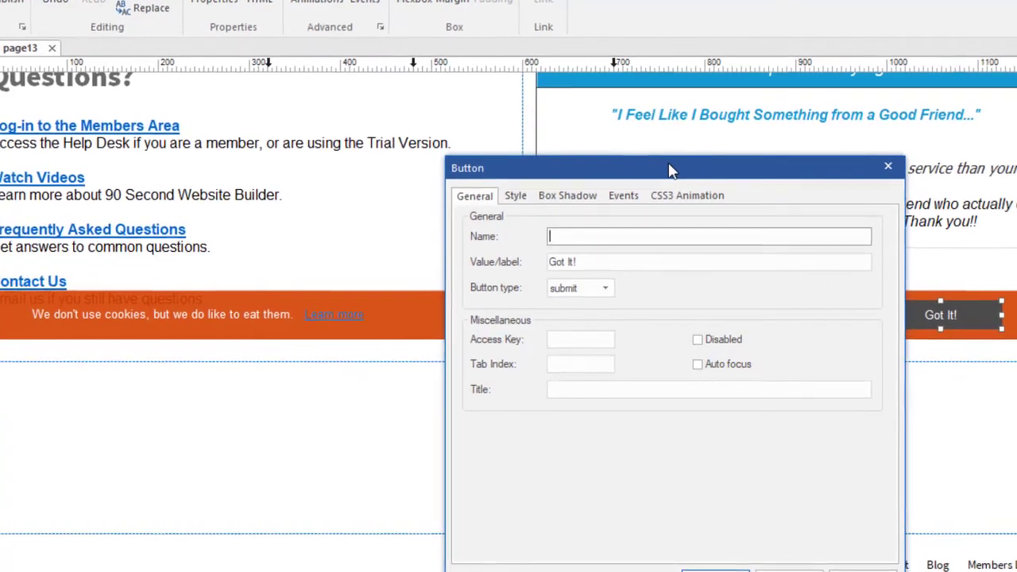
{"action": "left_click_drag", "start_coordinate": [668, 166], "coordinate": [648, 121]}
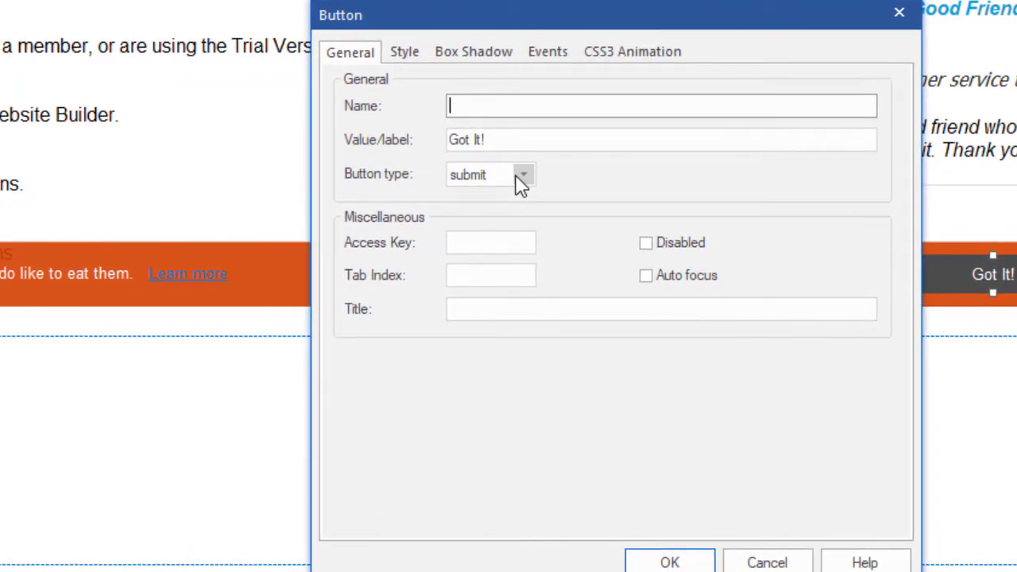
{"action": "left_click", "coordinate": [551, 56]}
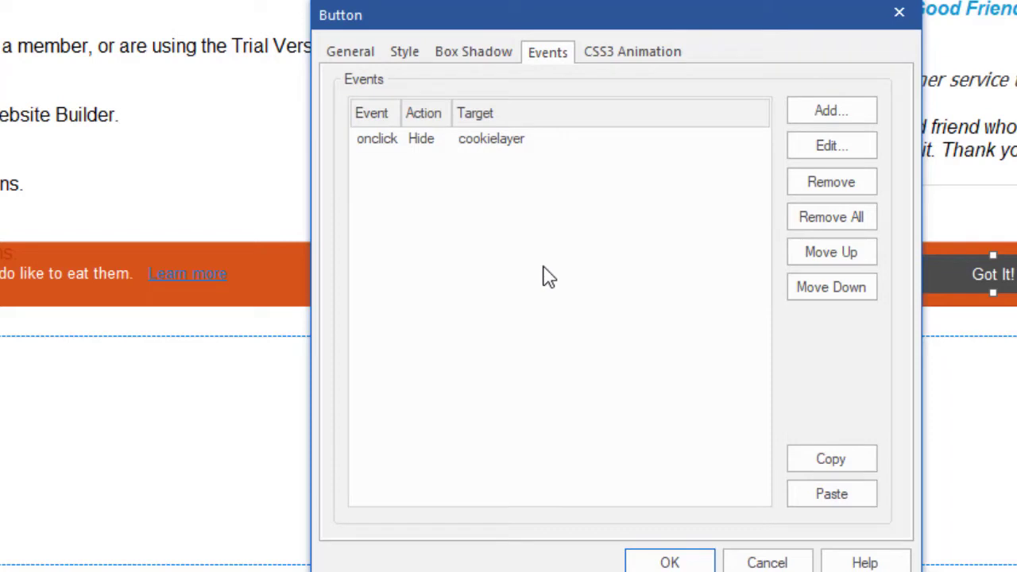
{"action": "left_click", "coordinate": [449, 153]}
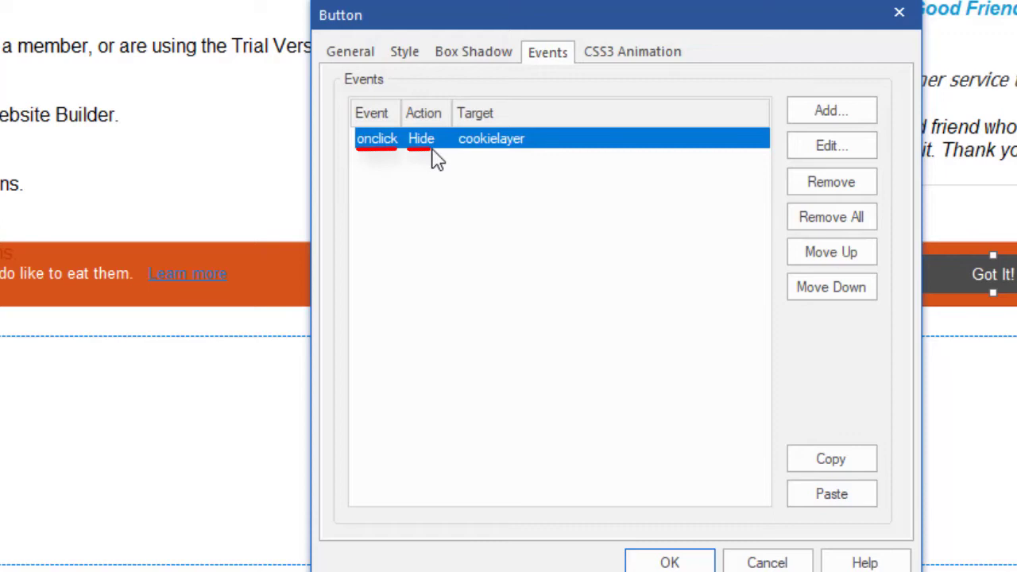
{"action": "left_click", "coordinate": [830, 151]}
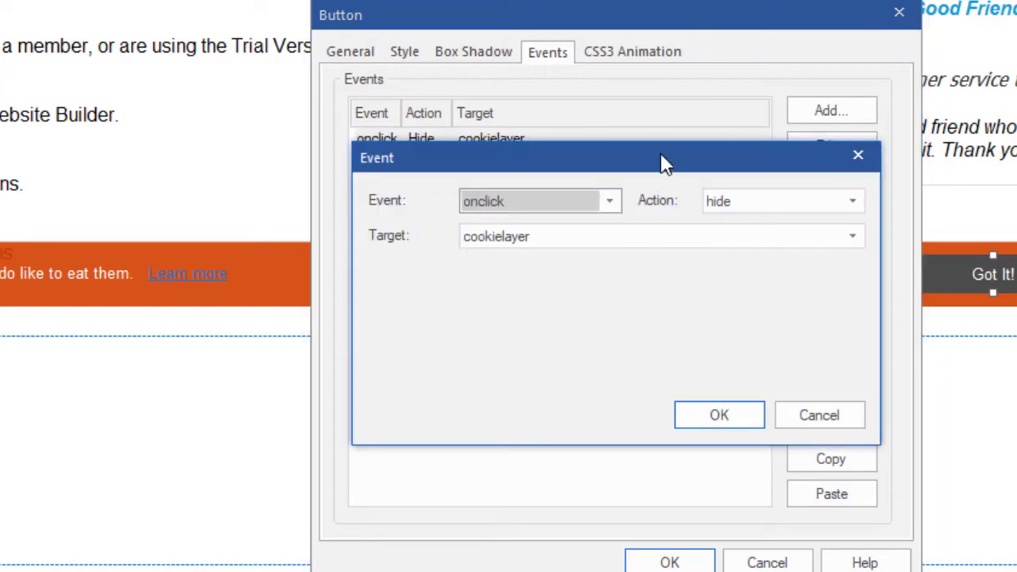
- Confirm the event as onclick, action hide, target cookielayer, and accept it
{"action": "left_click_drag", "start_coordinate": [661, 155], "coordinate": [666, 110]}
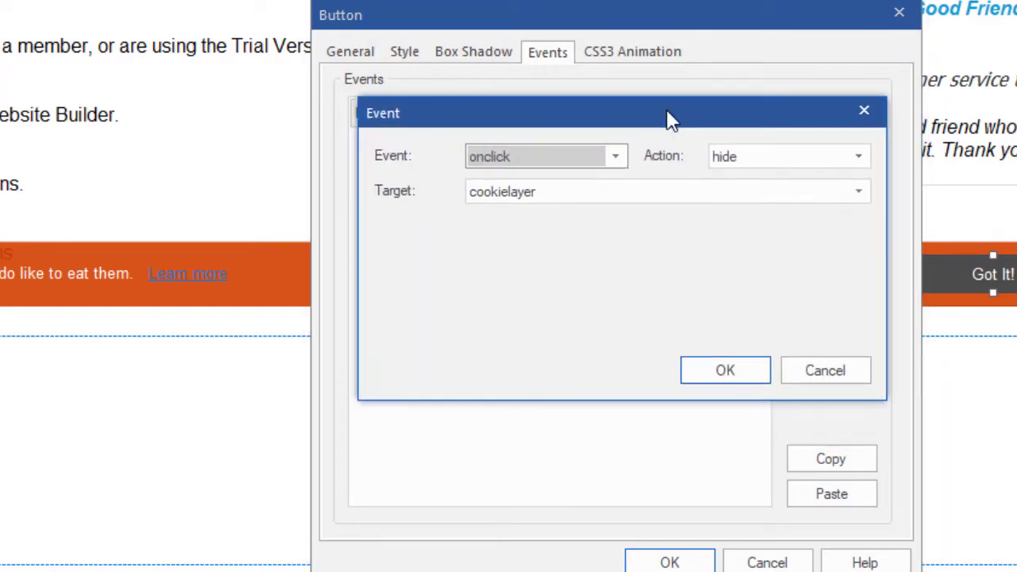
{"action": "left_click", "coordinate": [617, 160]}
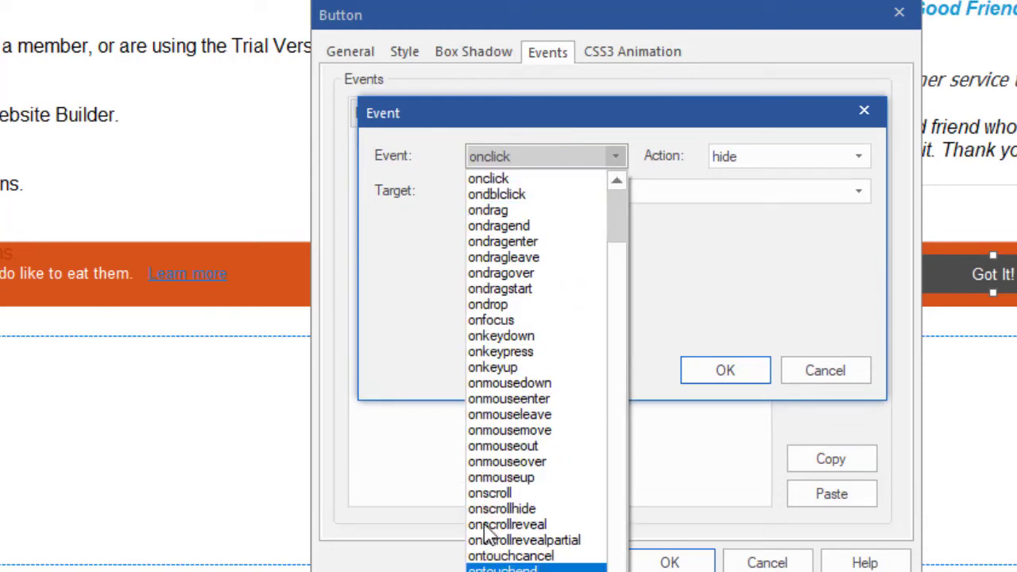
{"action": "left_click", "coordinate": [517, 179]}
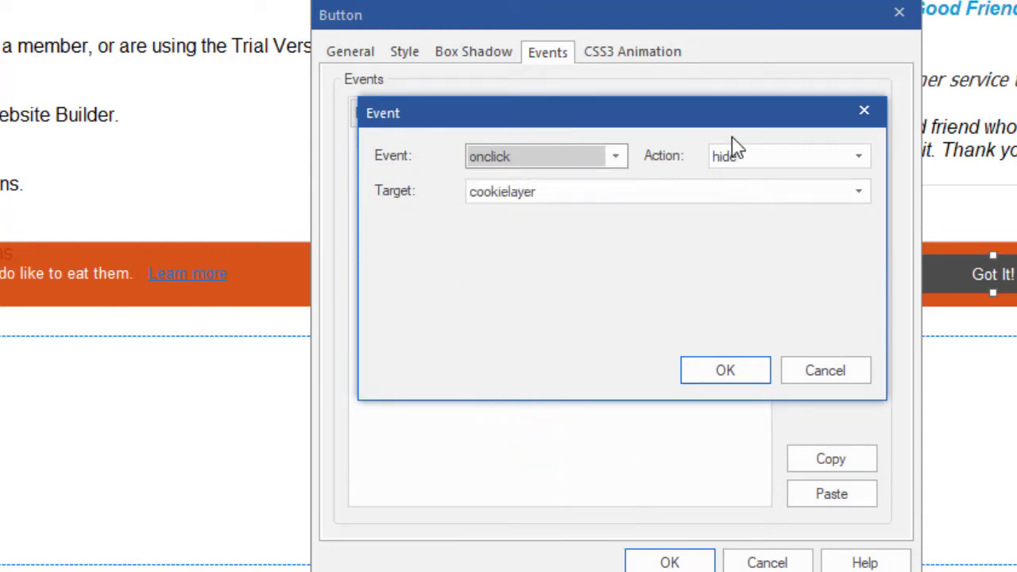
{"action": "left_click", "coordinate": [806, 165]}
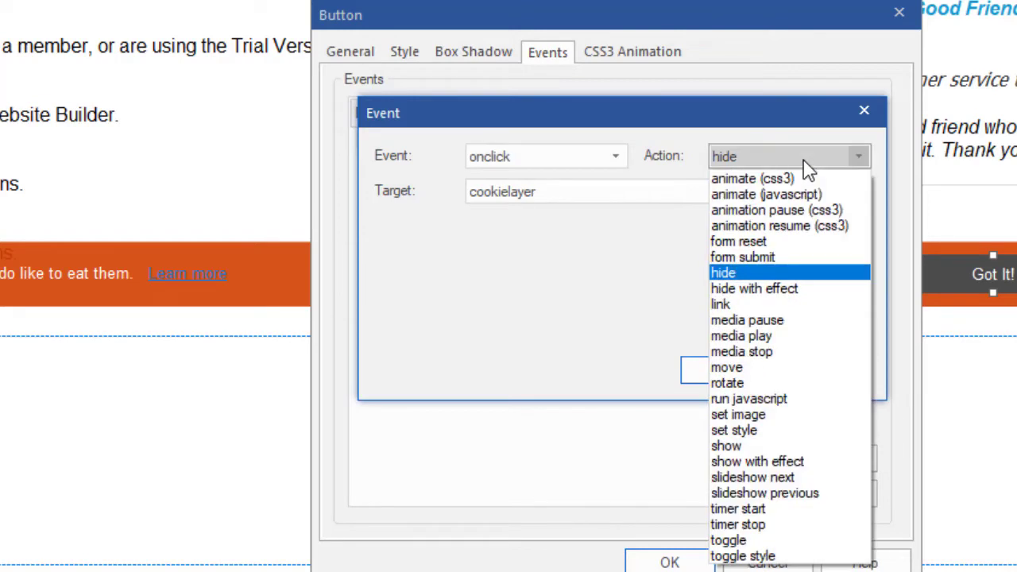
{"action": "left_click", "coordinate": [750, 271]}
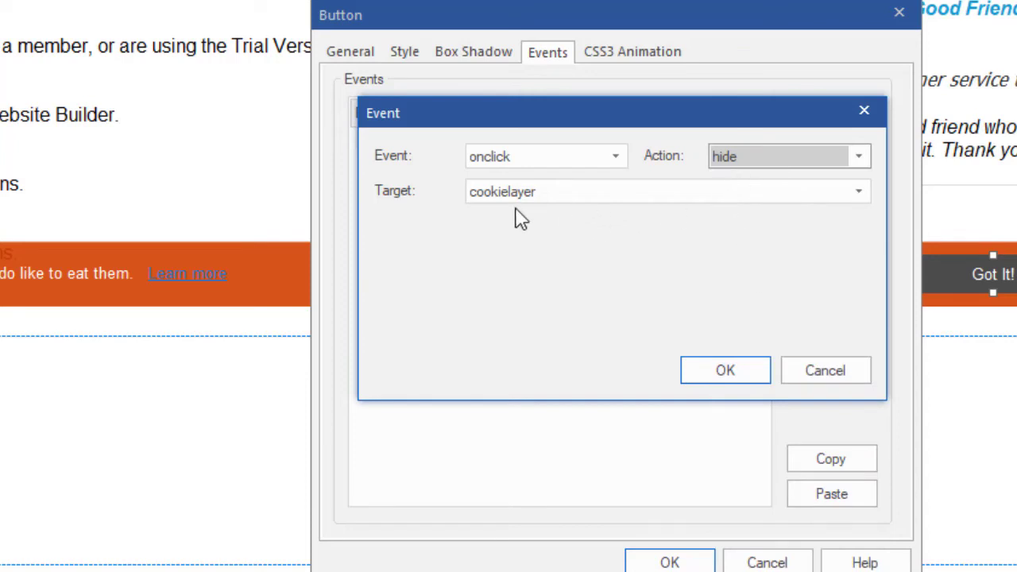
{"action": "left_click", "coordinate": [556, 200]}
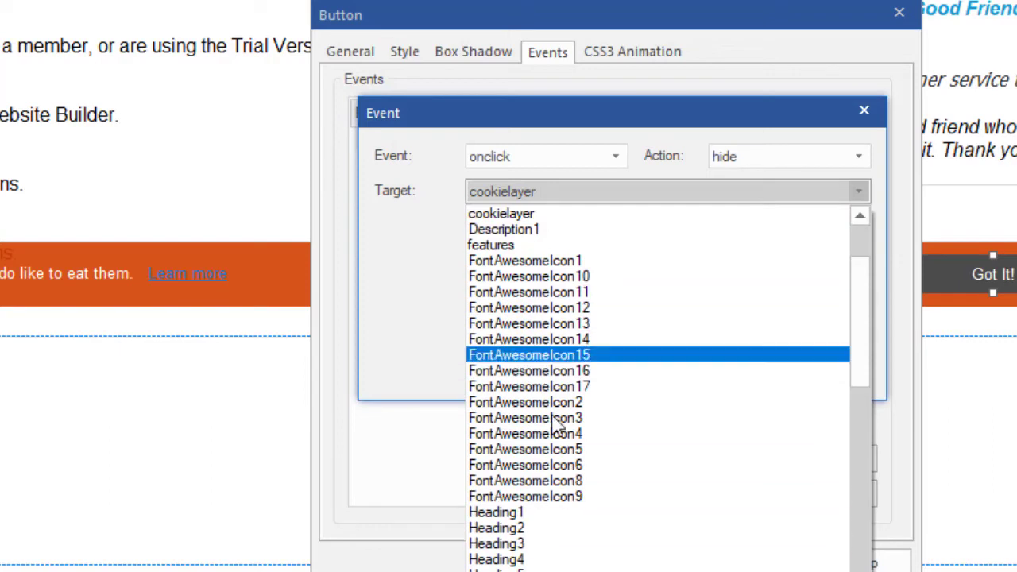
{"action": "left_click", "coordinate": [512, 215]}
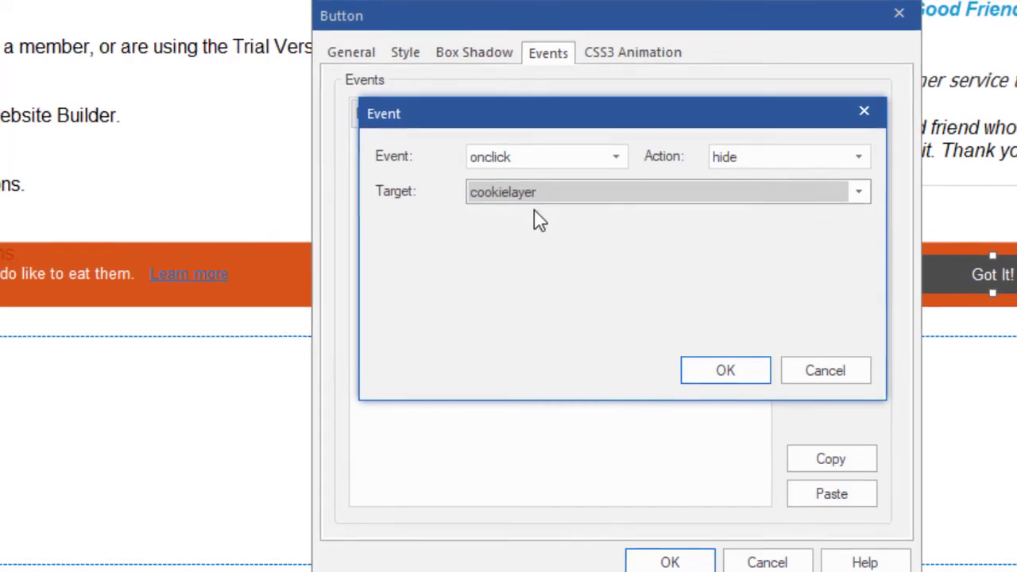
{"action": "left_click", "coordinate": [711, 373]}
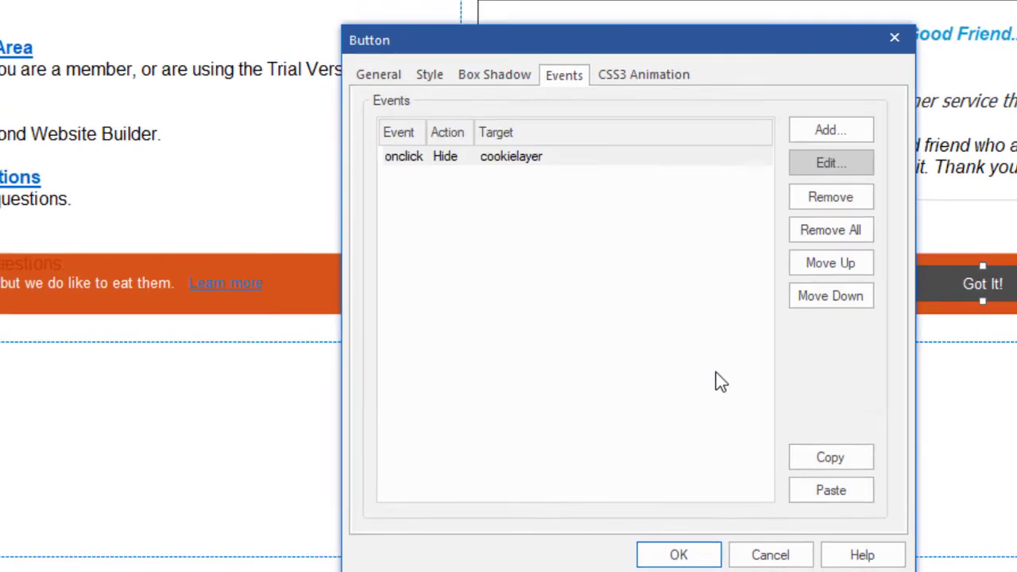
- Close the Button dialog and drag the cookie banner layer down over the Try It Now button
{"action": "left_click", "coordinate": [706, 558]}
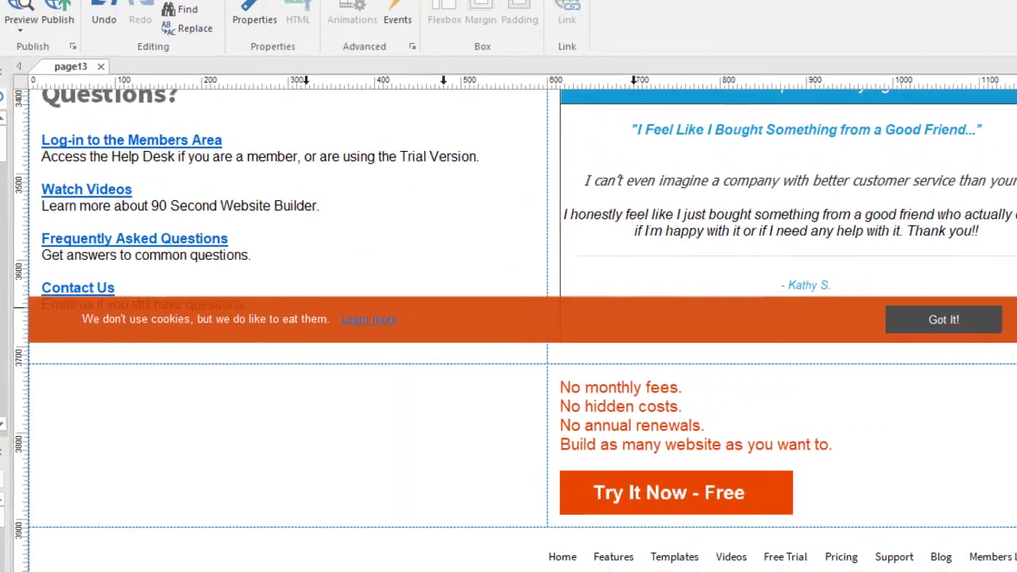
{"action": "left_click", "coordinate": [533, 314]}
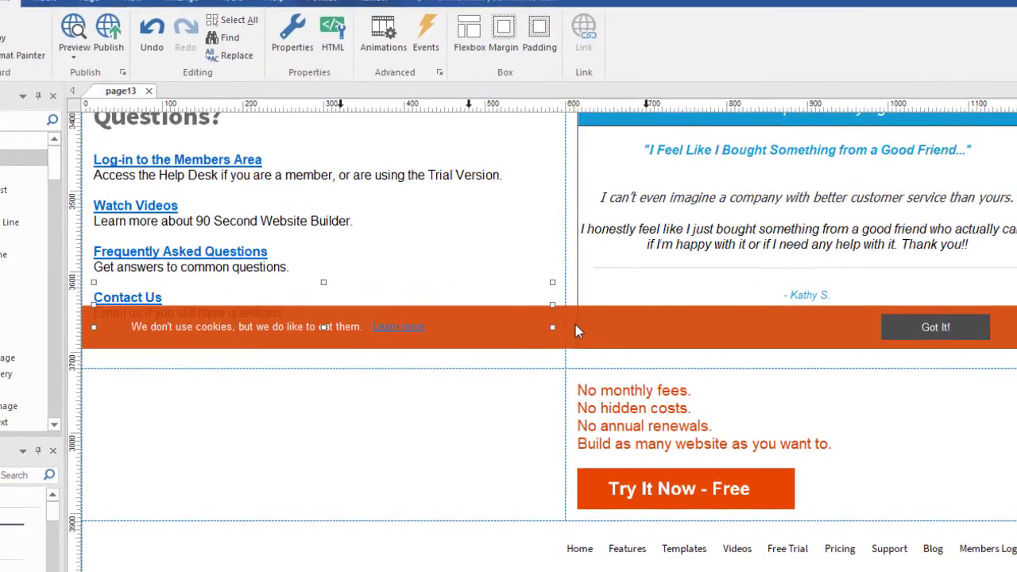
{"action": "left_click", "coordinate": [575, 326]}
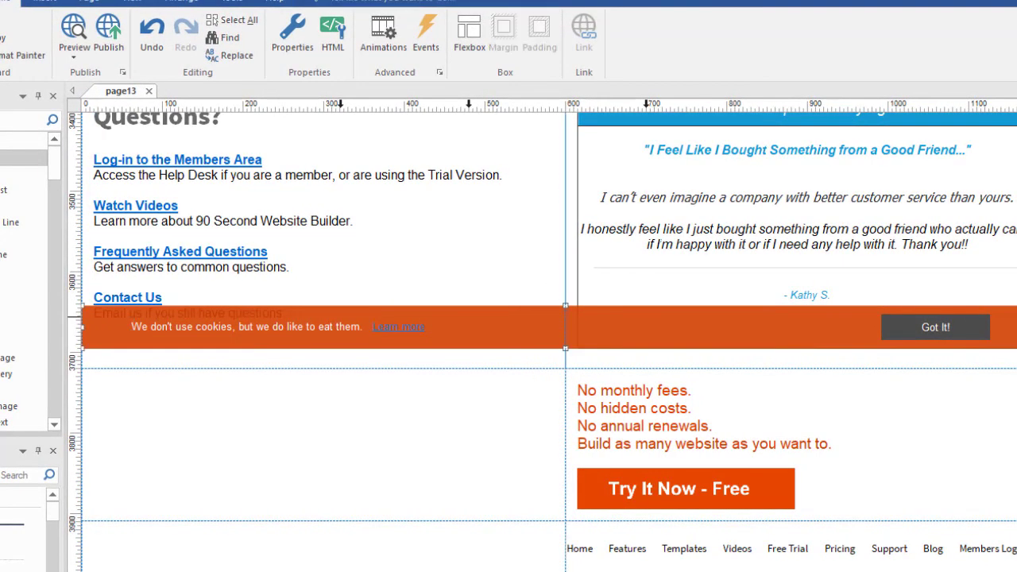
{"action": "left_click_drag", "start_coordinate": [613, 326], "coordinate": [612, 433]}
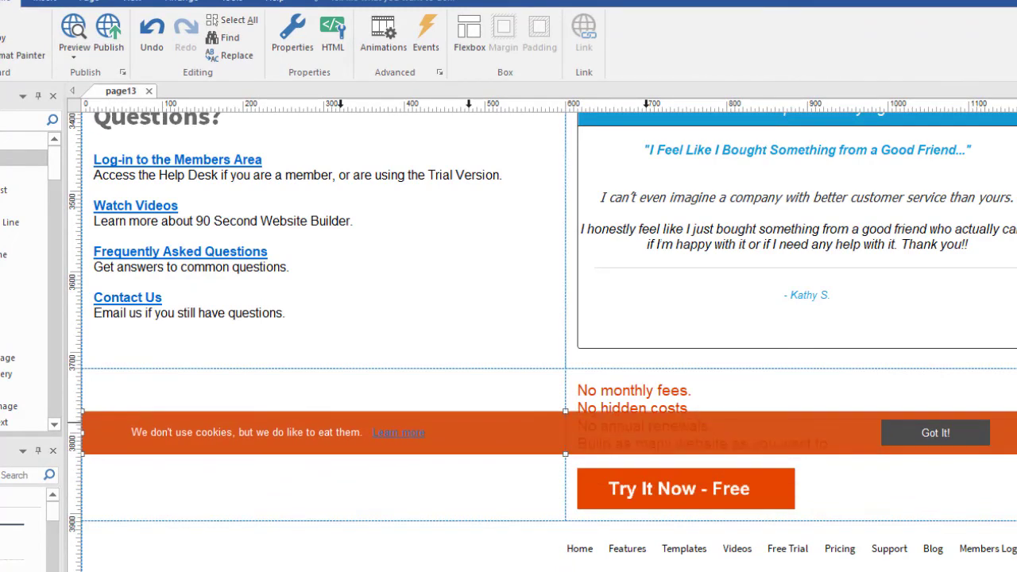